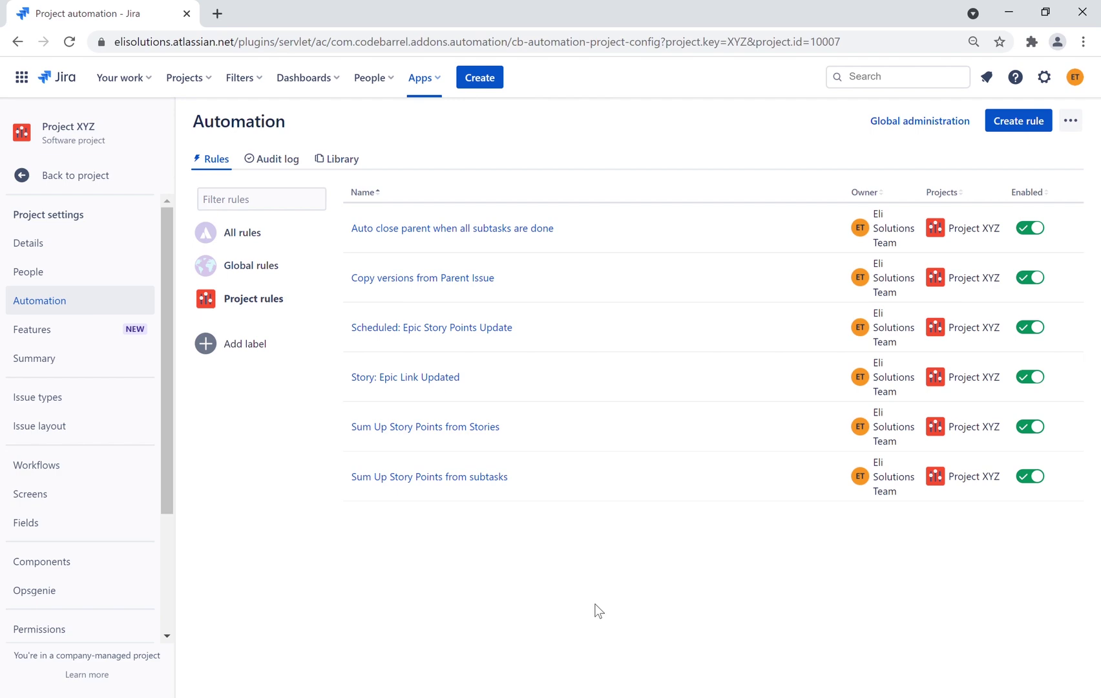
# - Create a new automation rule with the Issue created trigger
pyautogui.click(1043, 121)
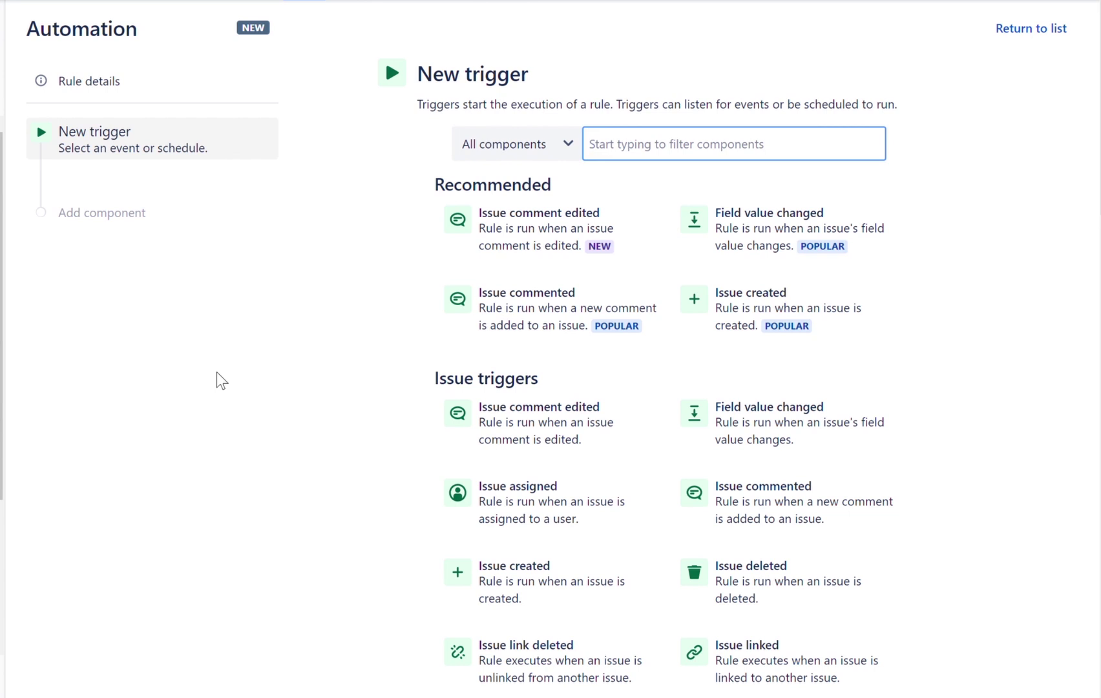
pyautogui.click(760, 314)
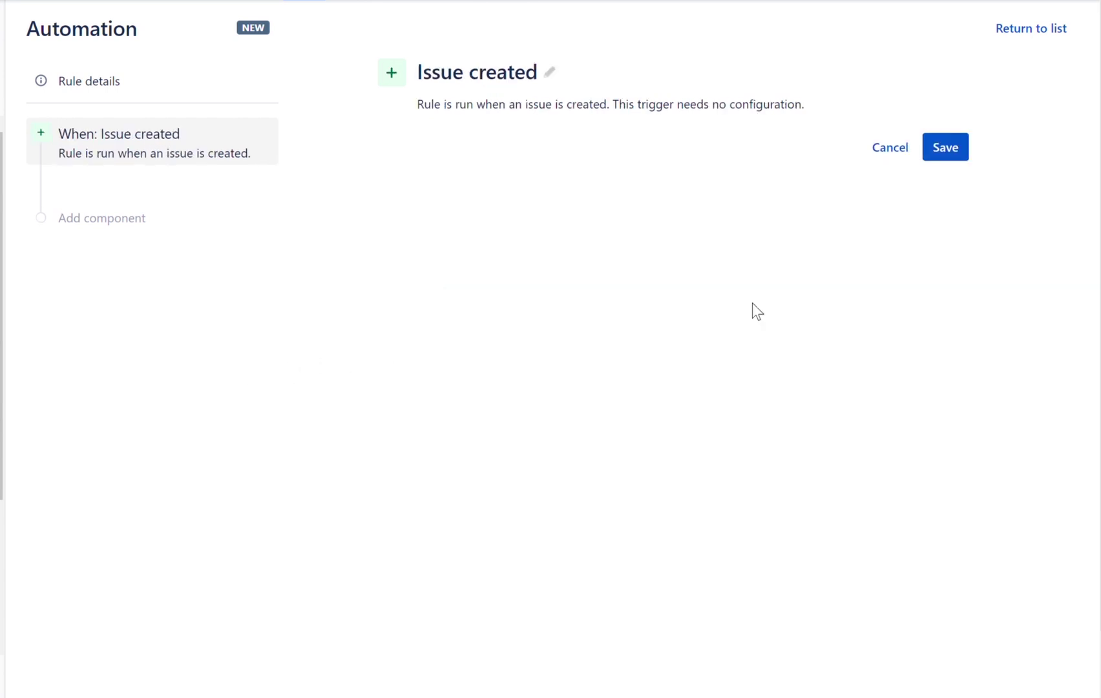
# - Save the Issue created trigger and add an Issue fields condition: Issue Type equals Bug
pyautogui.click(948, 146)
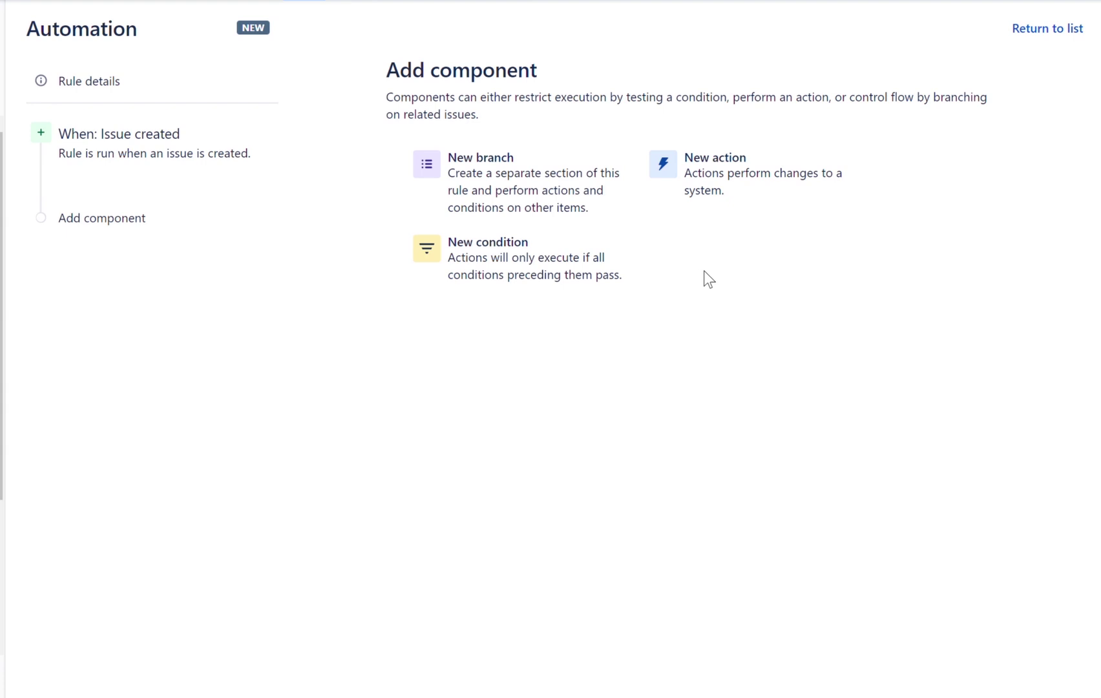
pyautogui.click(519, 270)
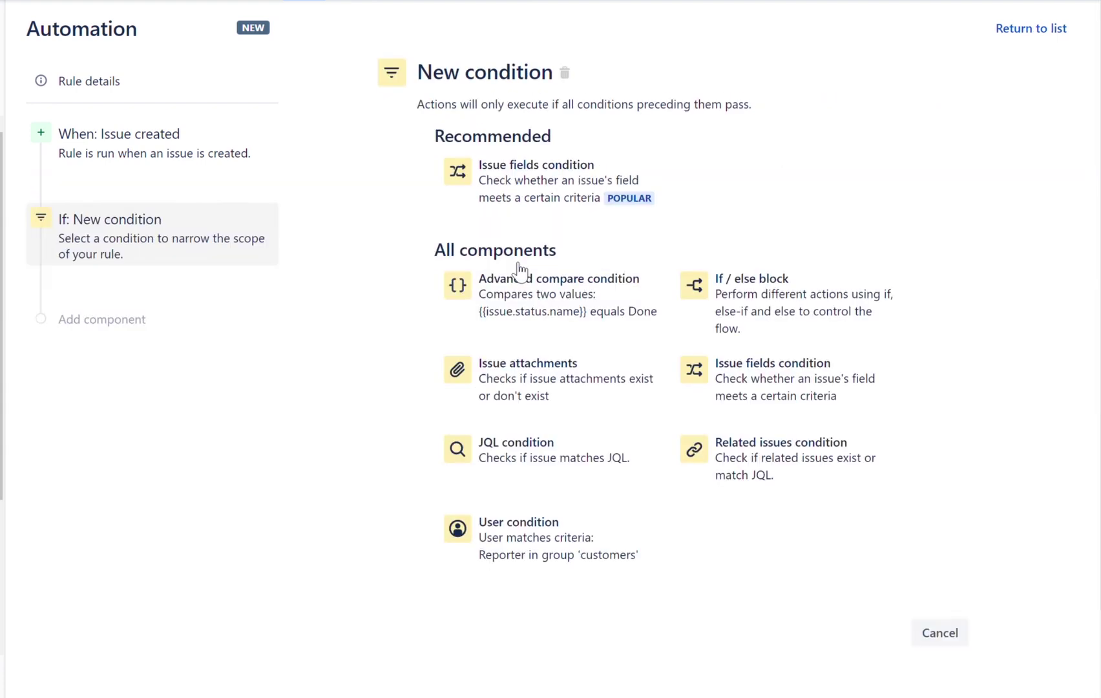
pyautogui.click(557, 196)
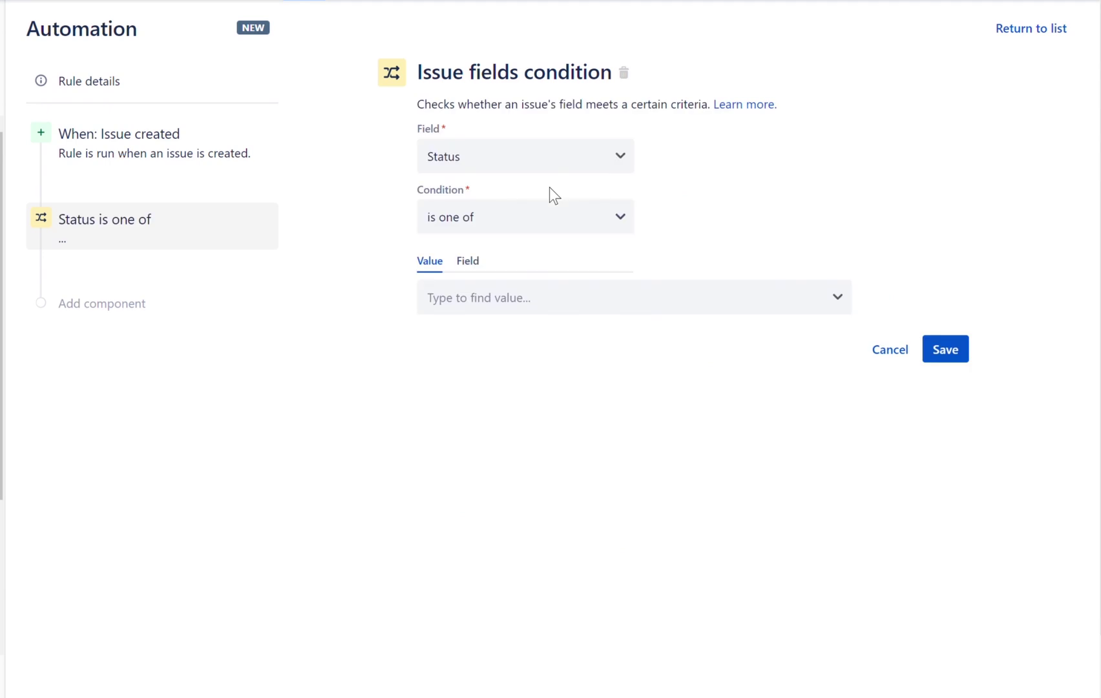
pyautogui.click(504, 169)
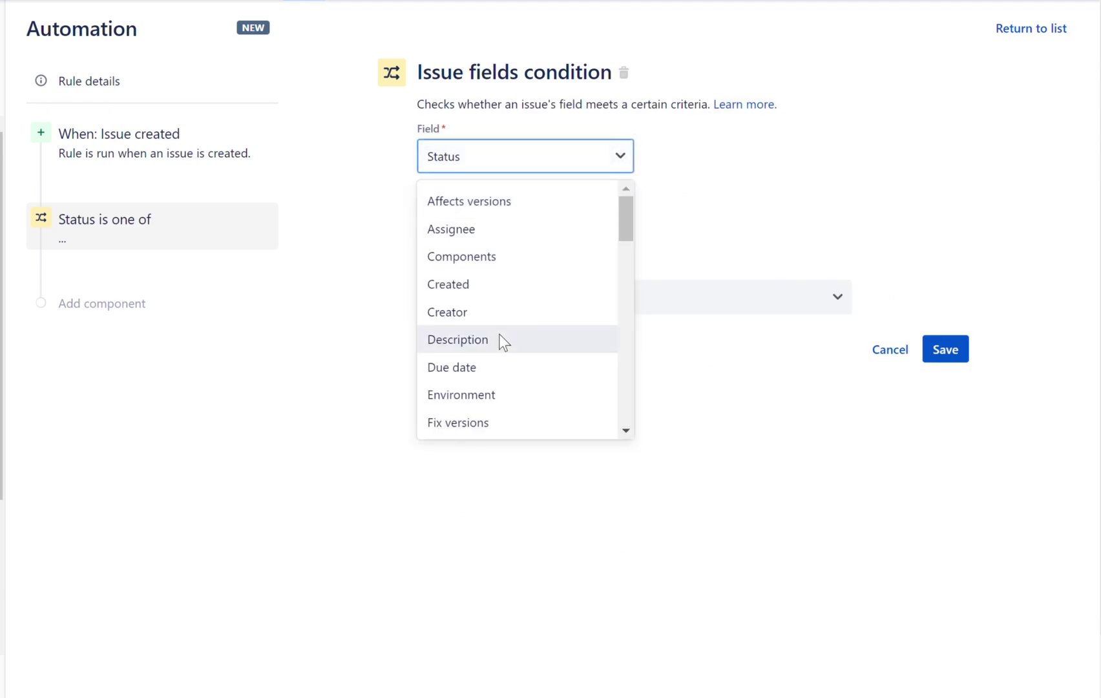
pyautogui.scroll(-1, 499, 334)
pyautogui.click(478, 381)
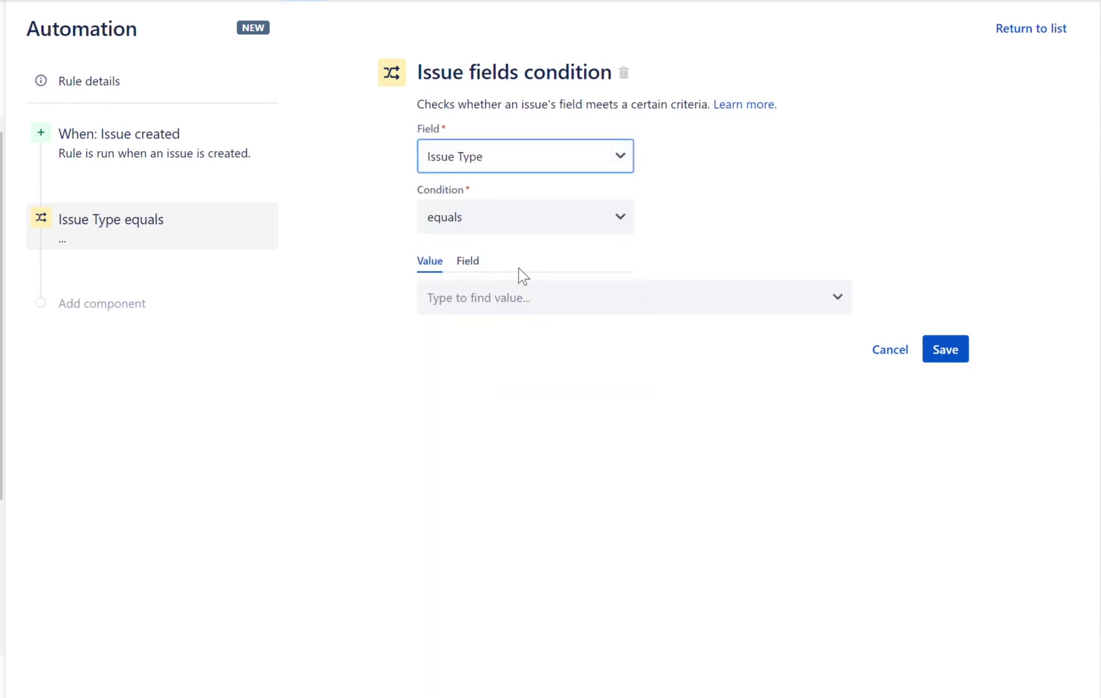
pyautogui.click(509, 310)
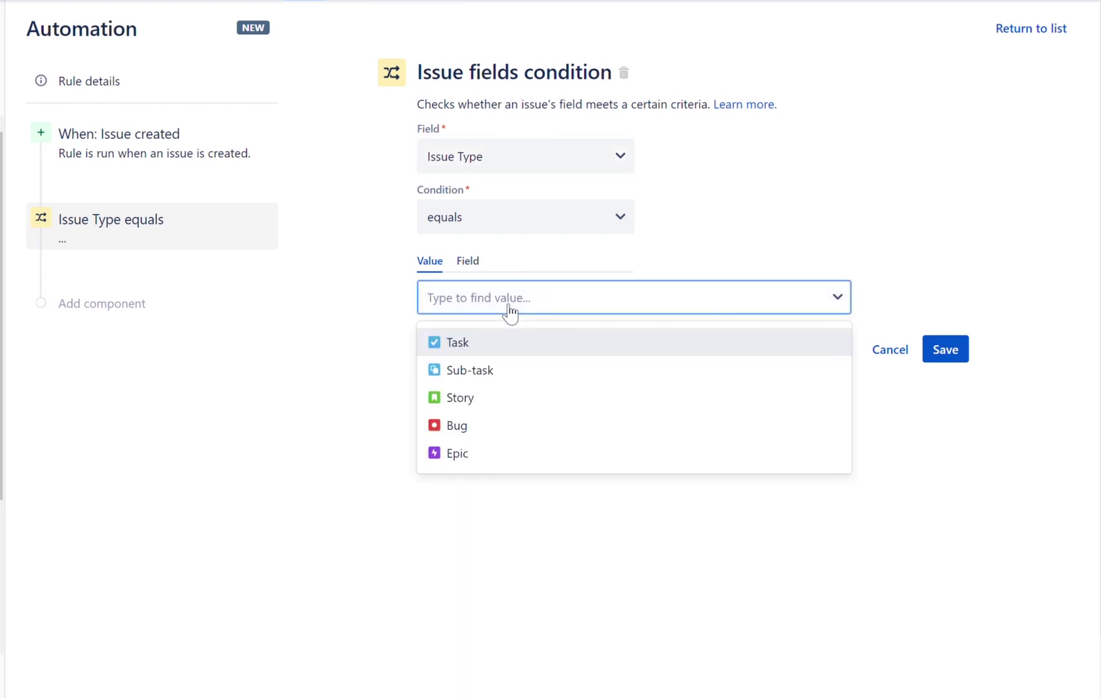
pyautogui.write('bug')
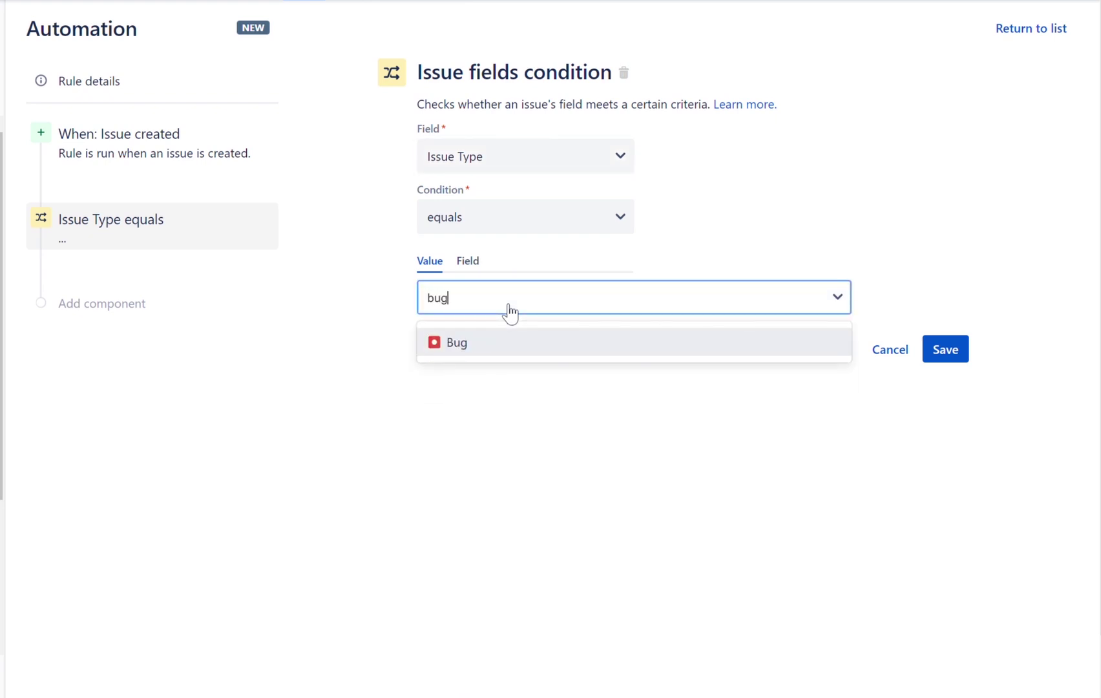
pyautogui.click(475, 345)
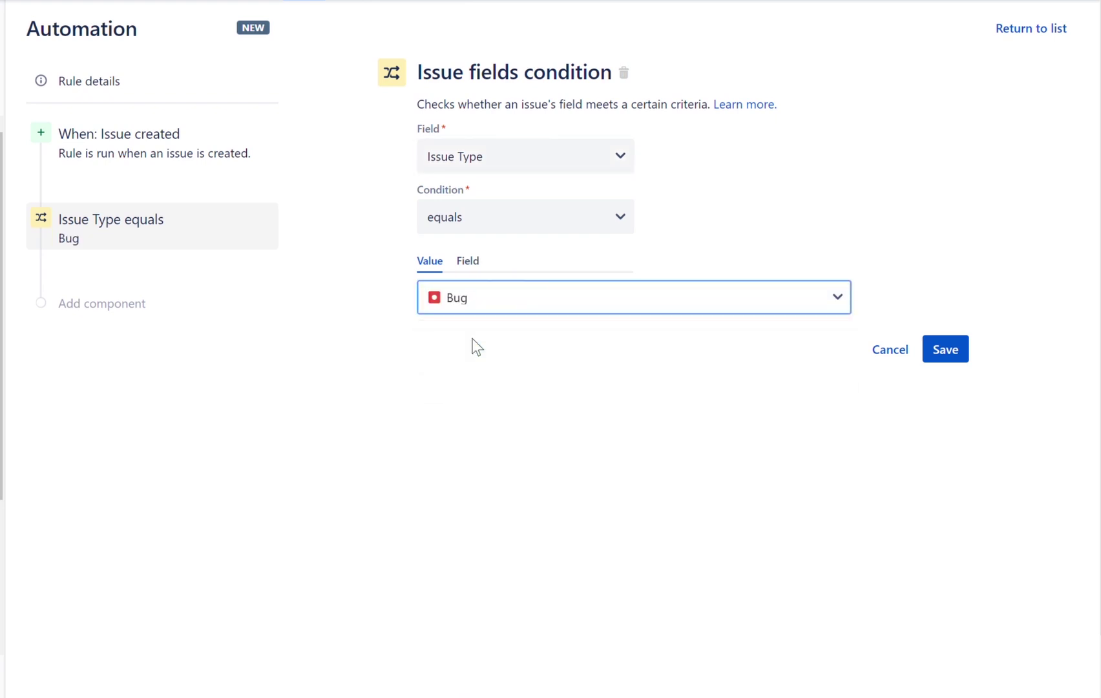
pyautogui.click(949, 354)
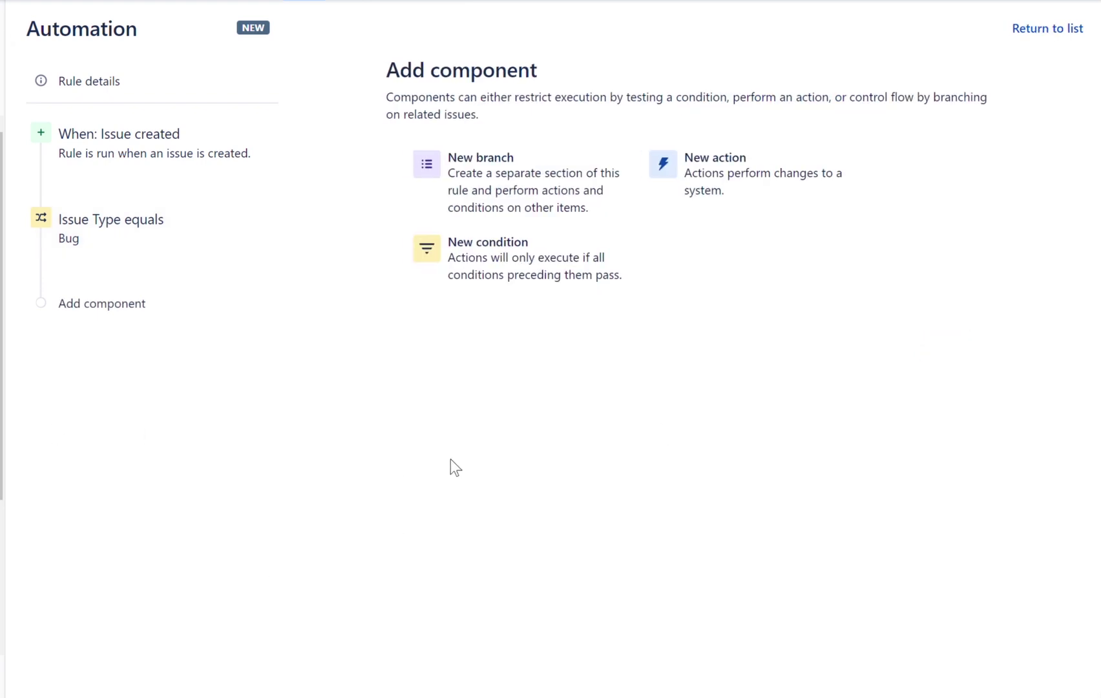
# - Add an Assign issue action that assigns to 'A user in a defined list'
pyautogui.click(743, 176)
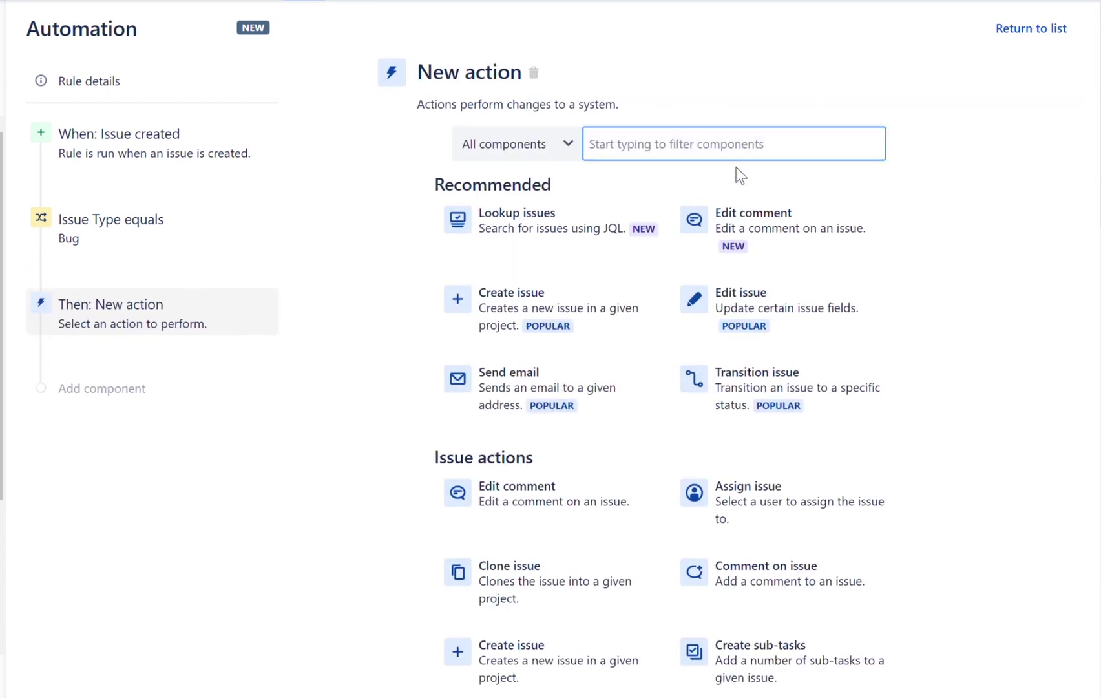
pyautogui.write('assi')
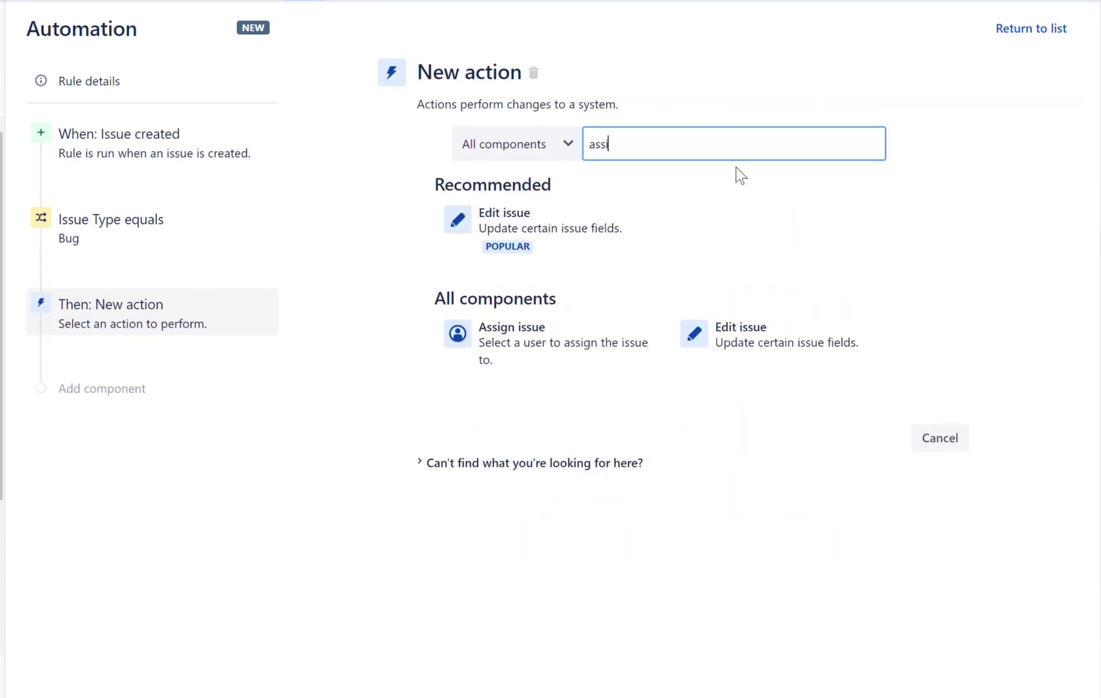
pyautogui.click(521, 348)
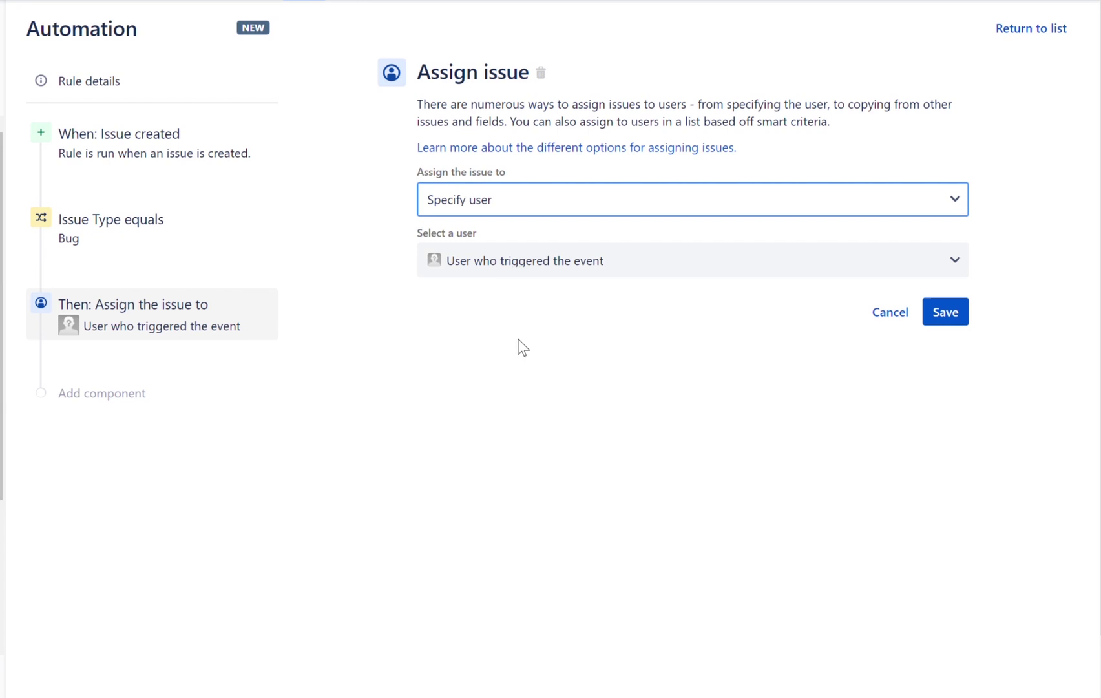
pyautogui.click(965, 205)
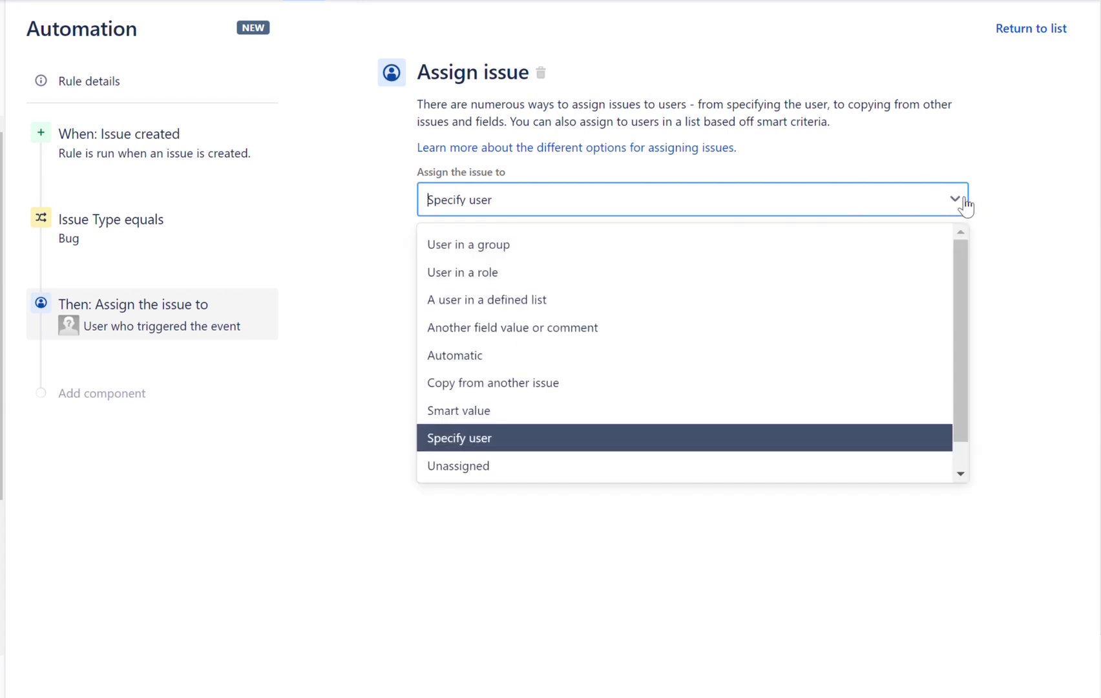
pyautogui.click(577, 301)
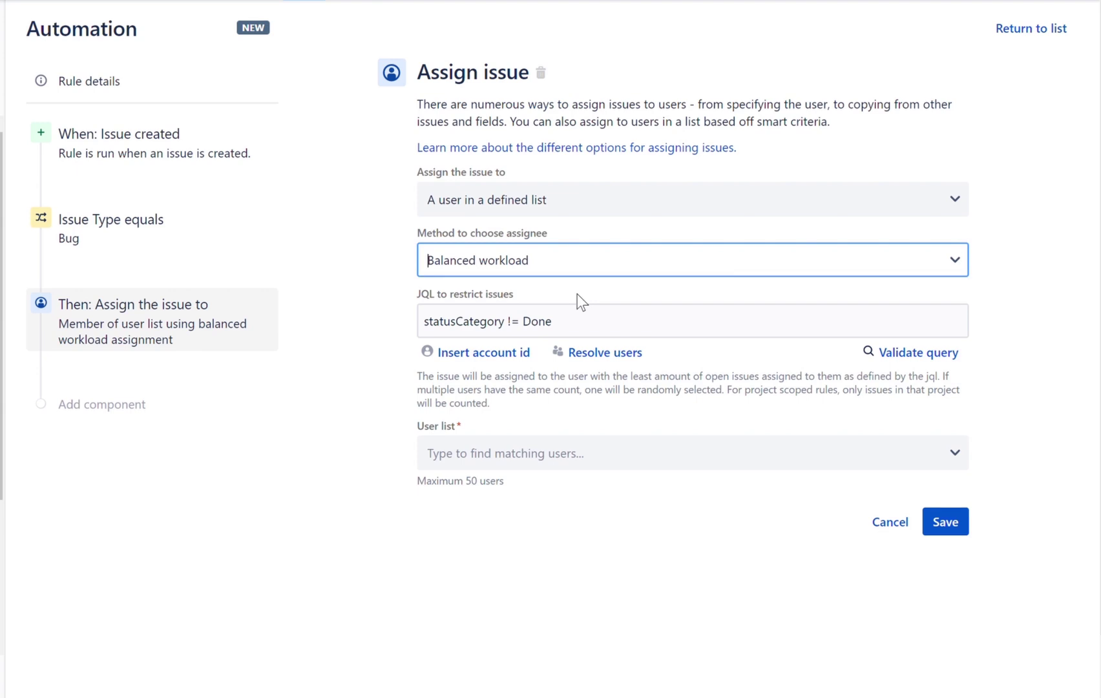
# - Show the assignee-choice methods: Balanced workload, Random and Round-robin
pyautogui.click(955, 261)
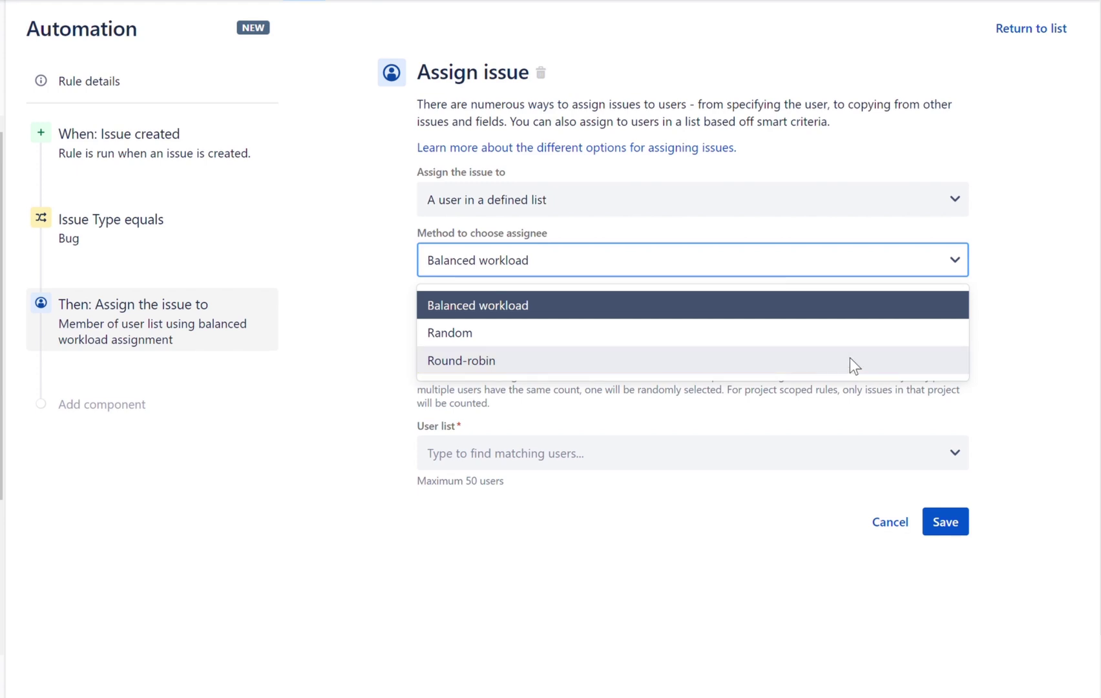
# - Choose Round-robin, add three users including the team account to the User list, and save the action
pyautogui.click(850, 359)
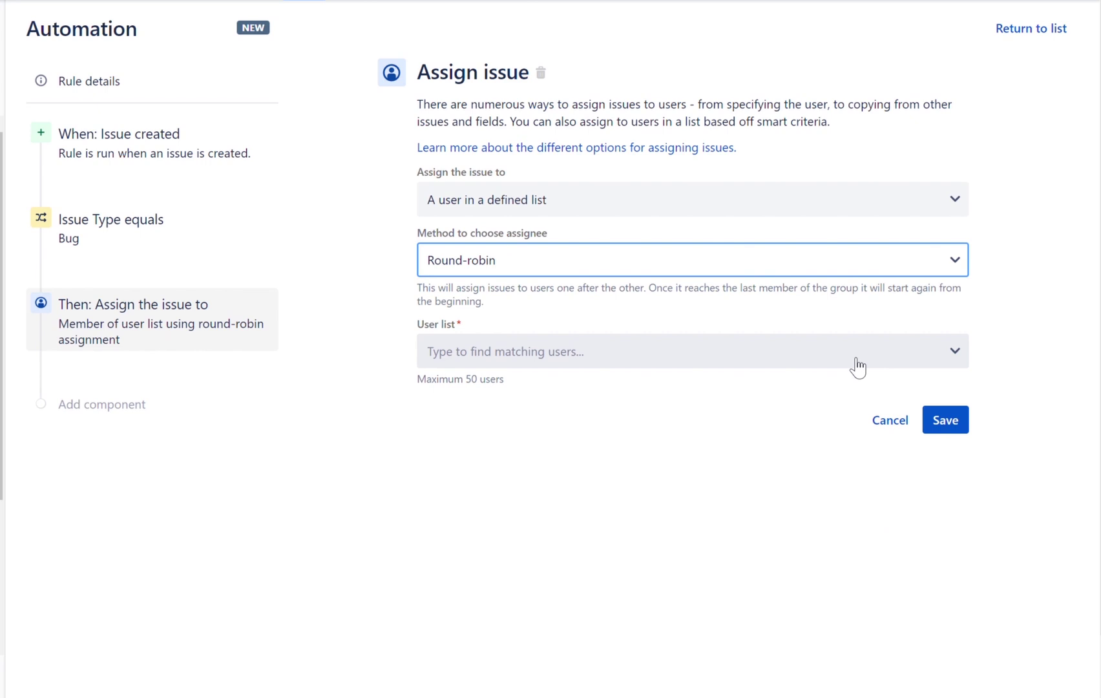
pyautogui.click(857, 366)
pyautogui.write('t')
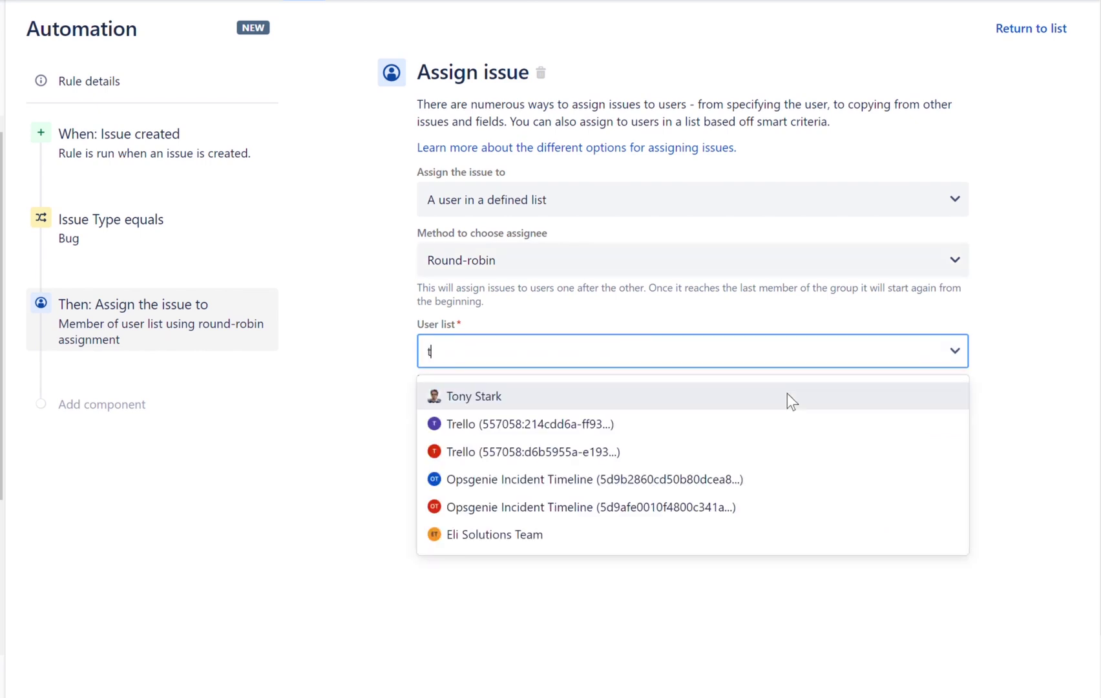
pyautogui.click(629, 396)
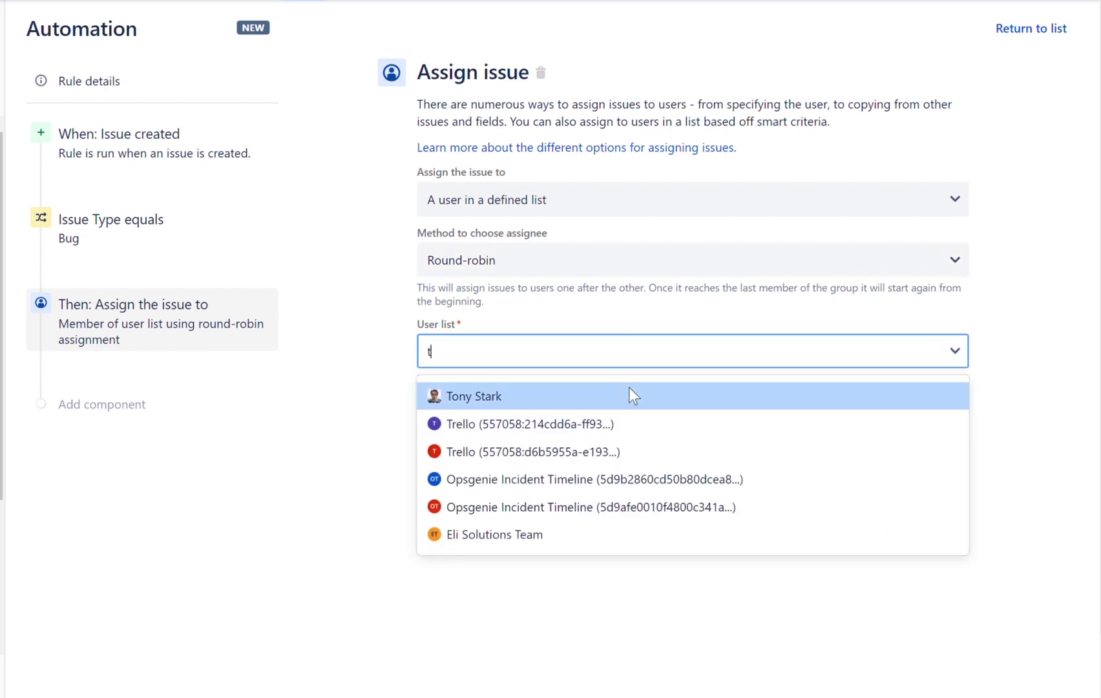
pyautogui.write('pet')
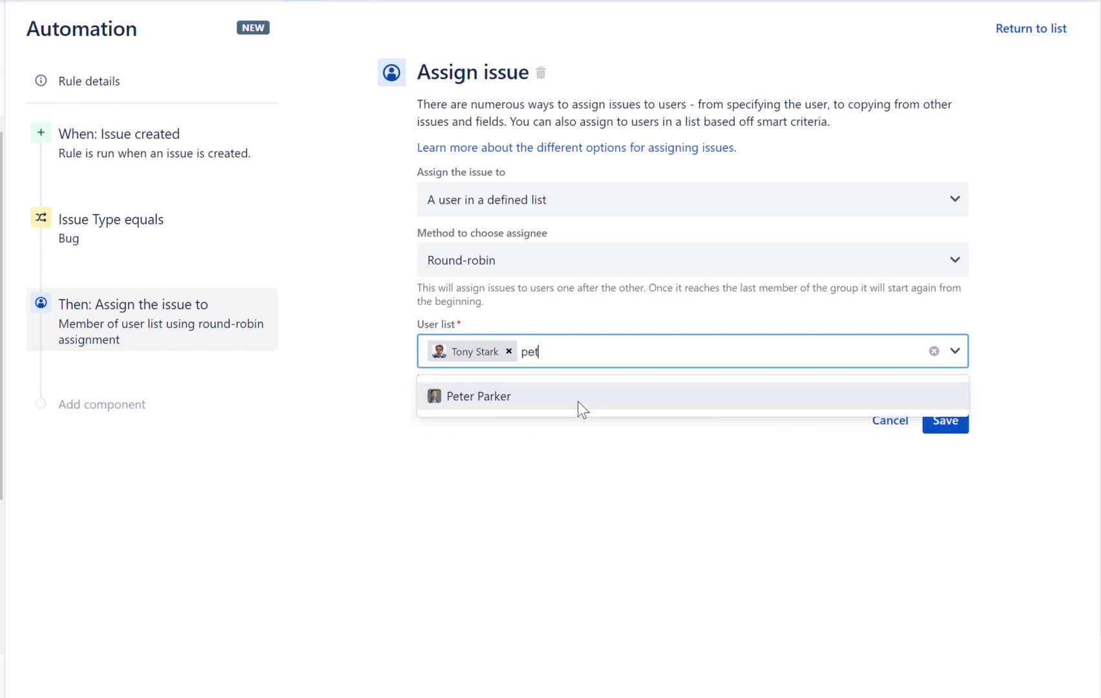
pyautogui.click(578, 400)
pyautogui.write('eli')
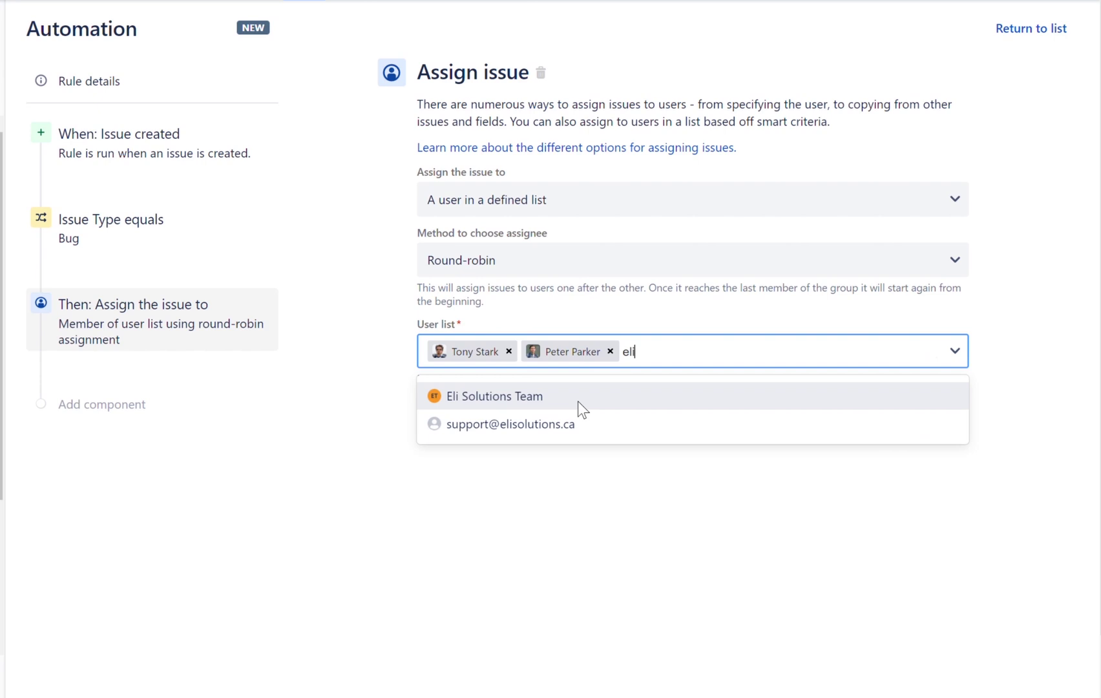
pyautogui.click(579, 400)
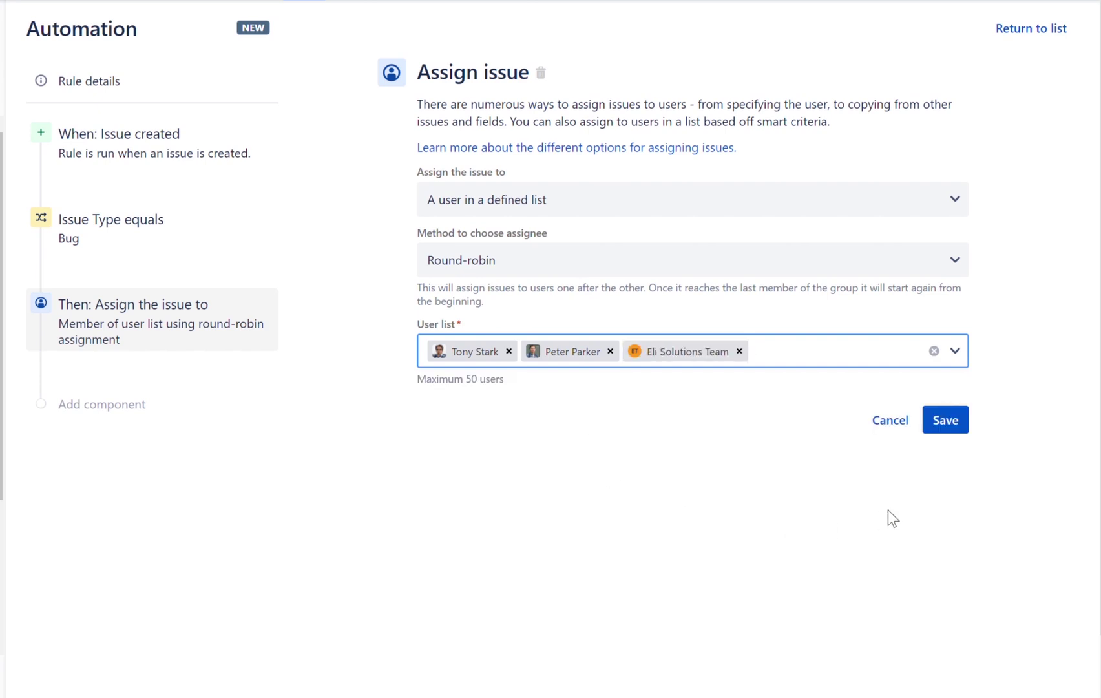
pyautogui.click(947, 427)
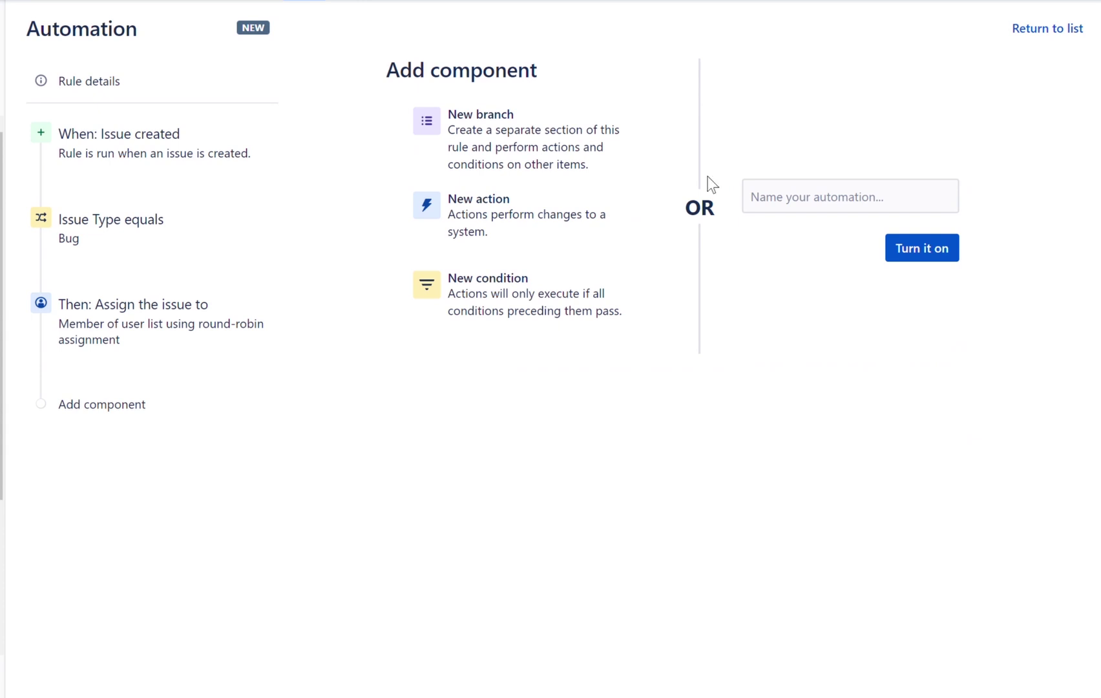
# - Name the rule 'Auto Assign New Bug Tickets' and turn it on
pyautogui.click(783, 204)
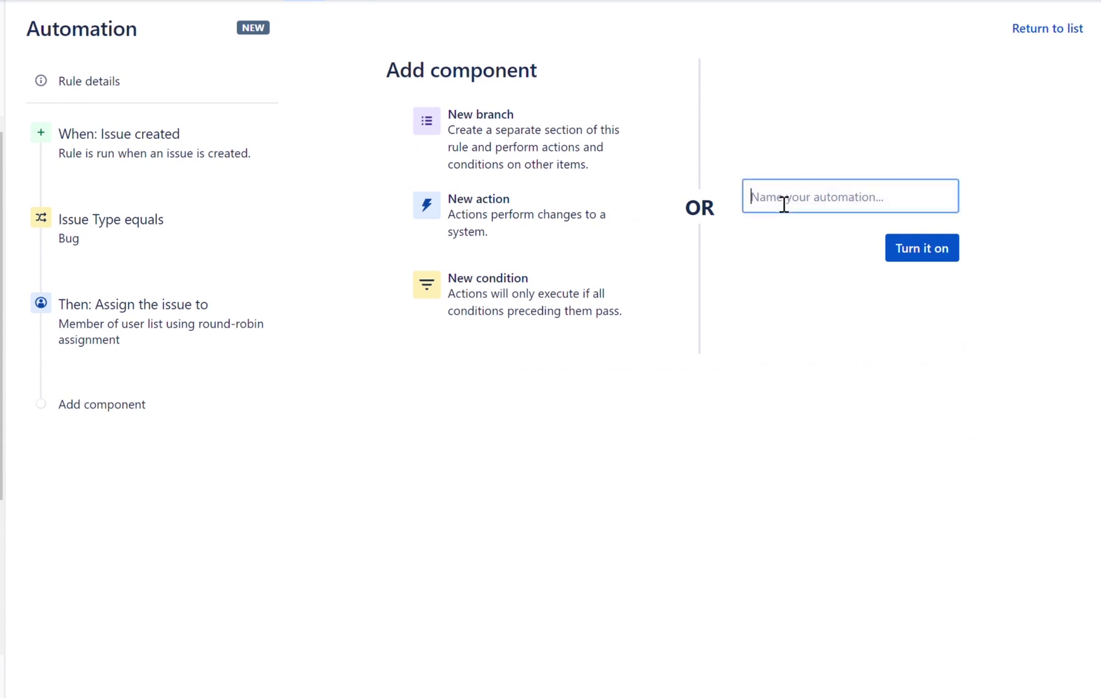
pyautogui.write('Auto A')
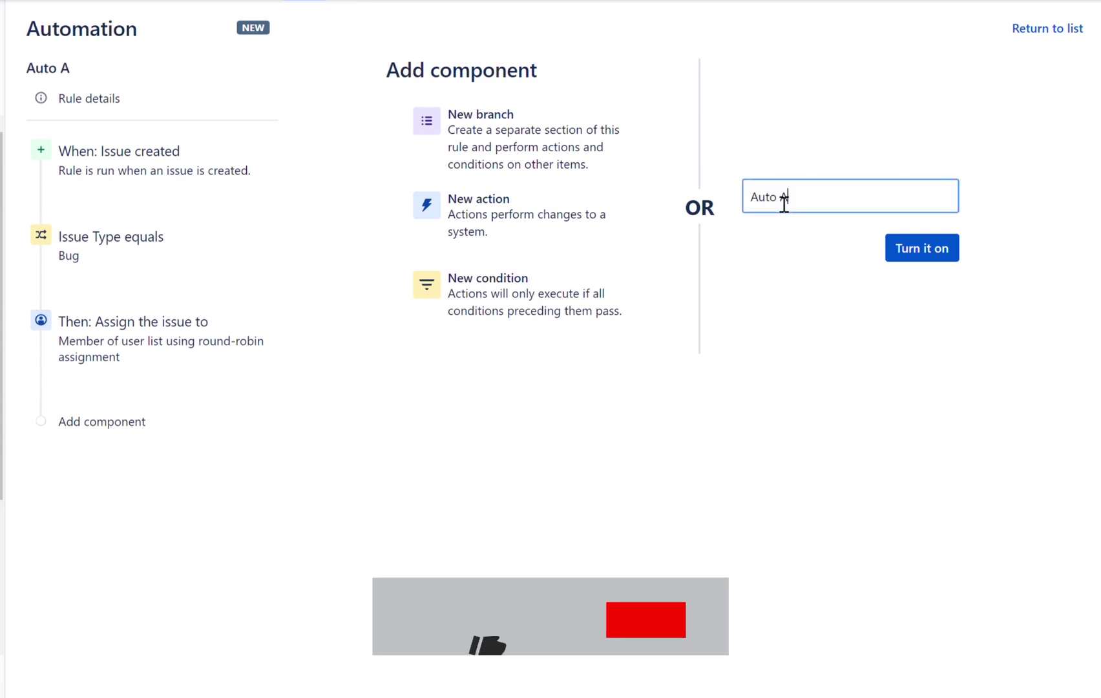
pyautogui.write('ssign ')
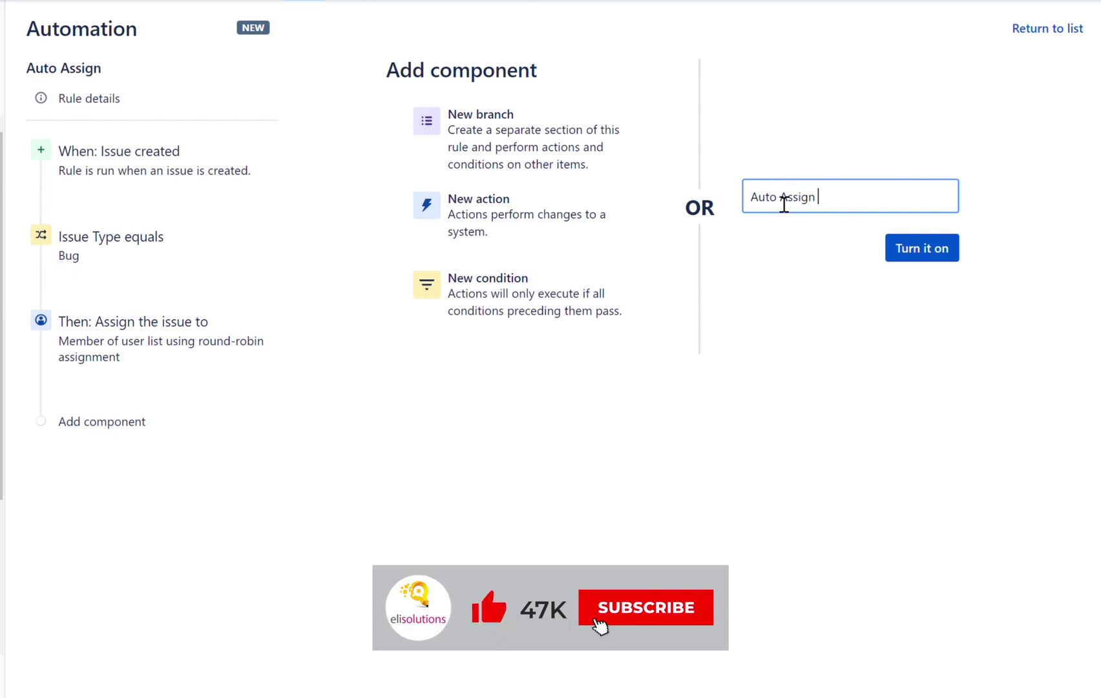
pyautogui.write('New Bug')
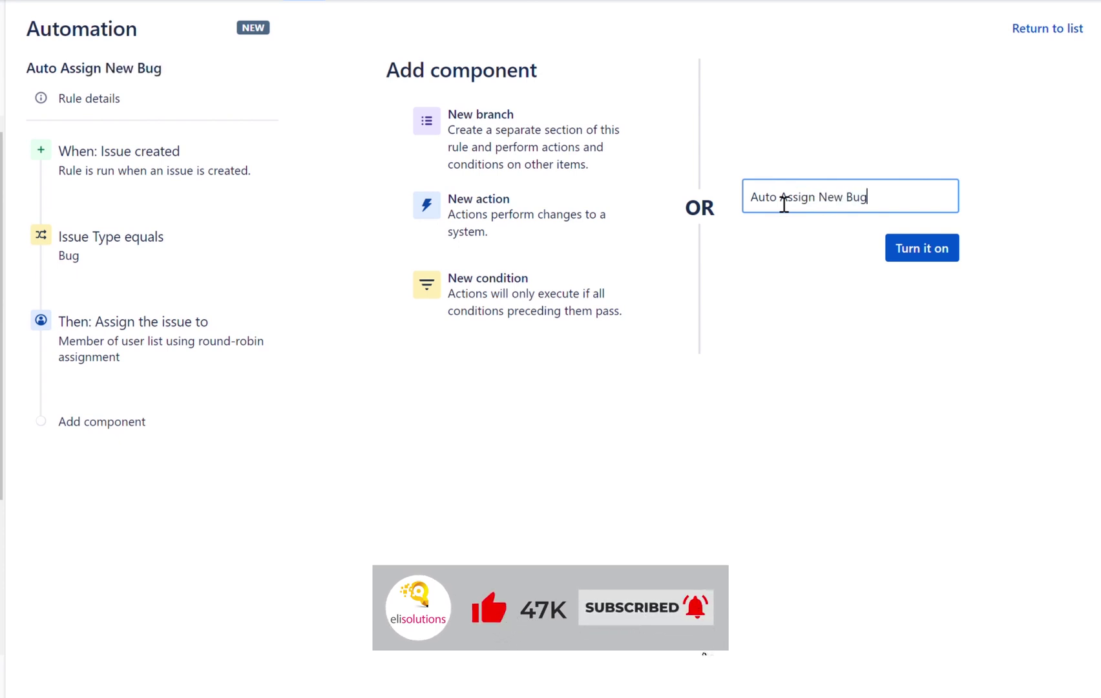
pyautogui.write(' Tickets')
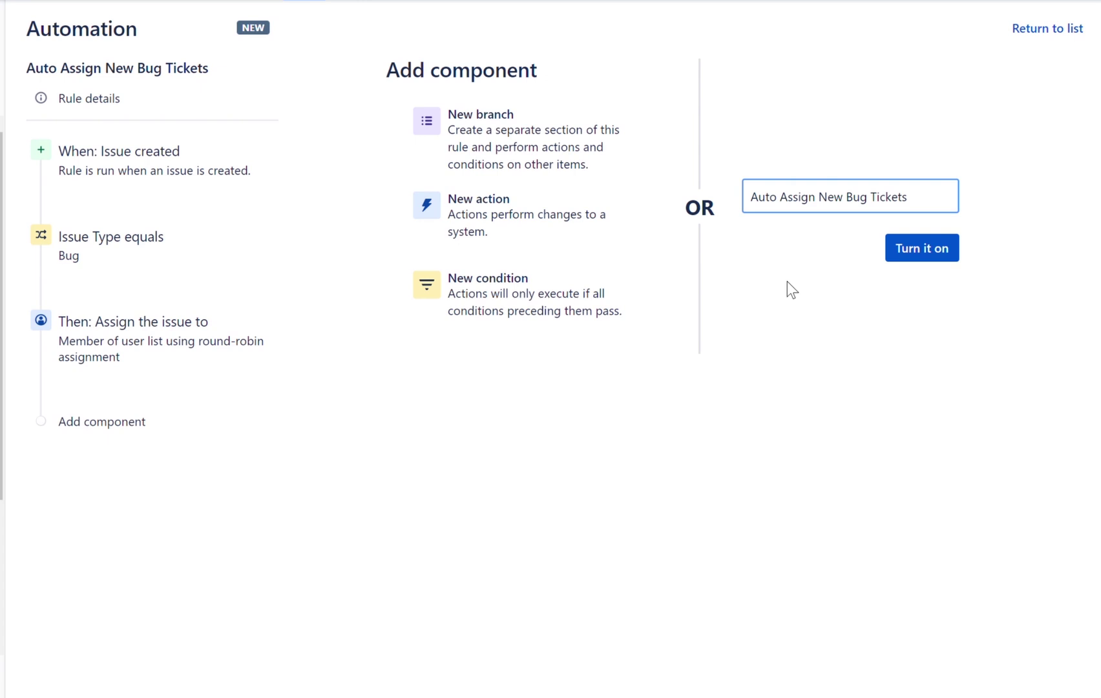
pyautogui.click(938, 253)
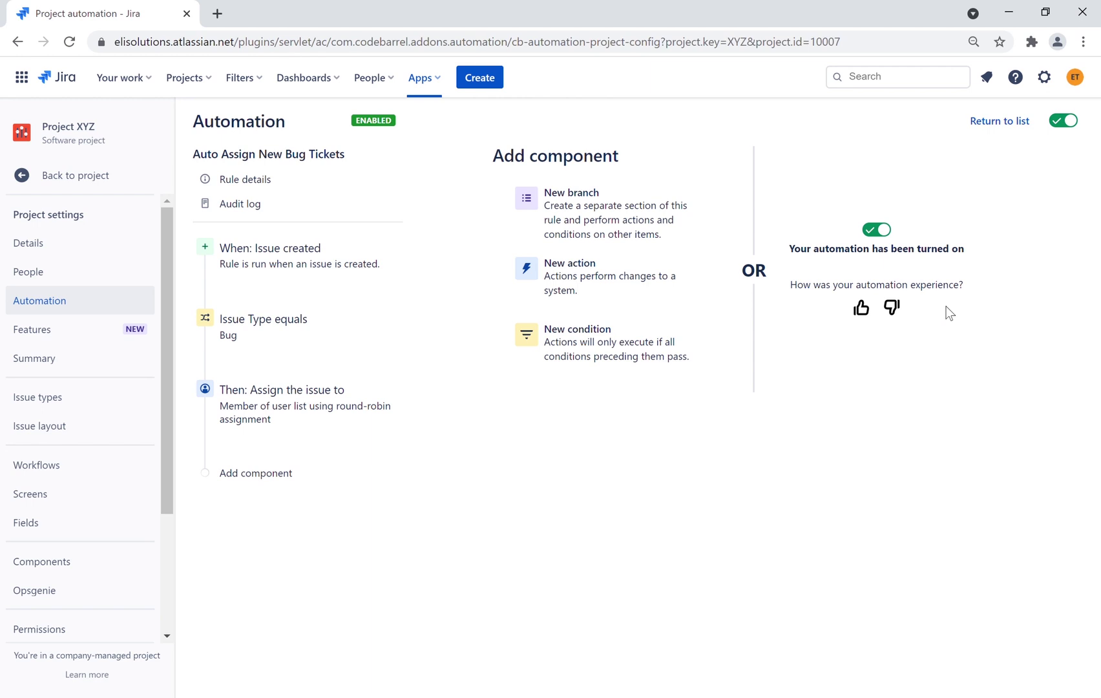
# - Return to the rules list and create a Bug issue 'Bug 1' with Create another ticked
pyautogui.click(998, 122)
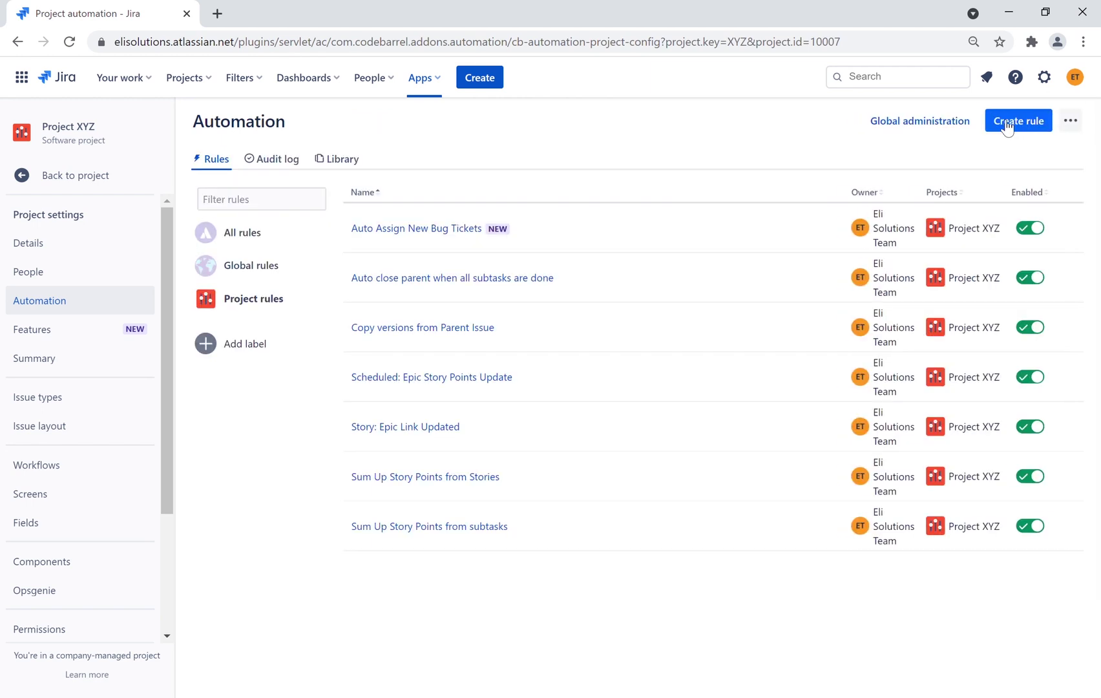
pyautogui.click(472, 80)
pyautogui.click(444, 217)
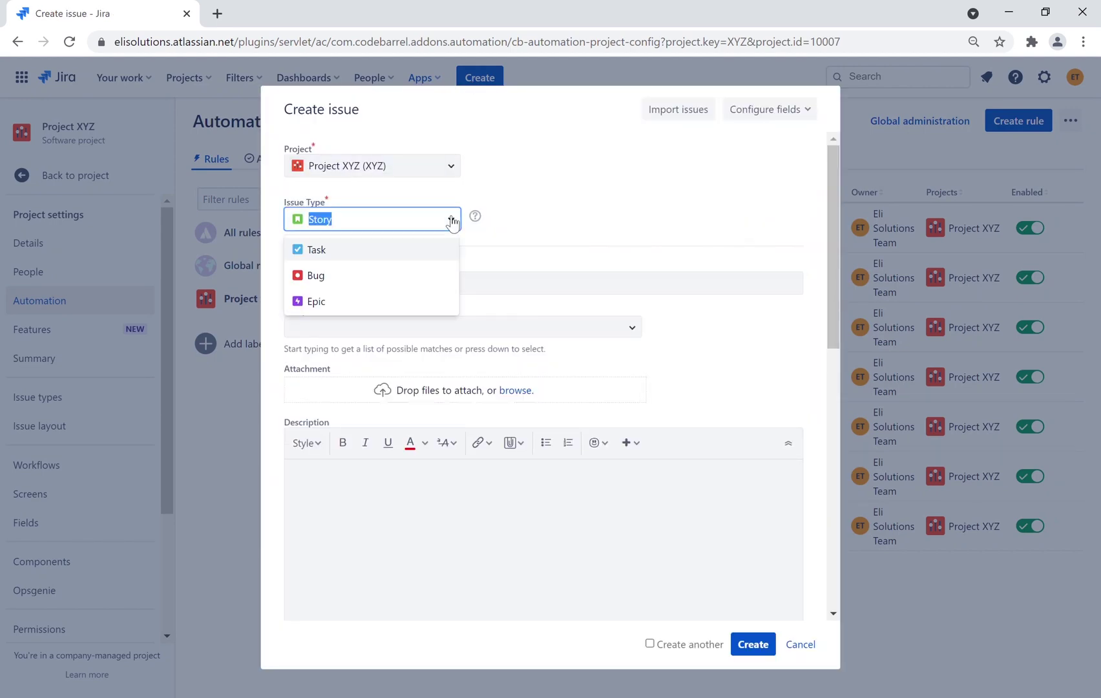
pyautogui.click(372, 271)
pyautogui.write('Bug 1')
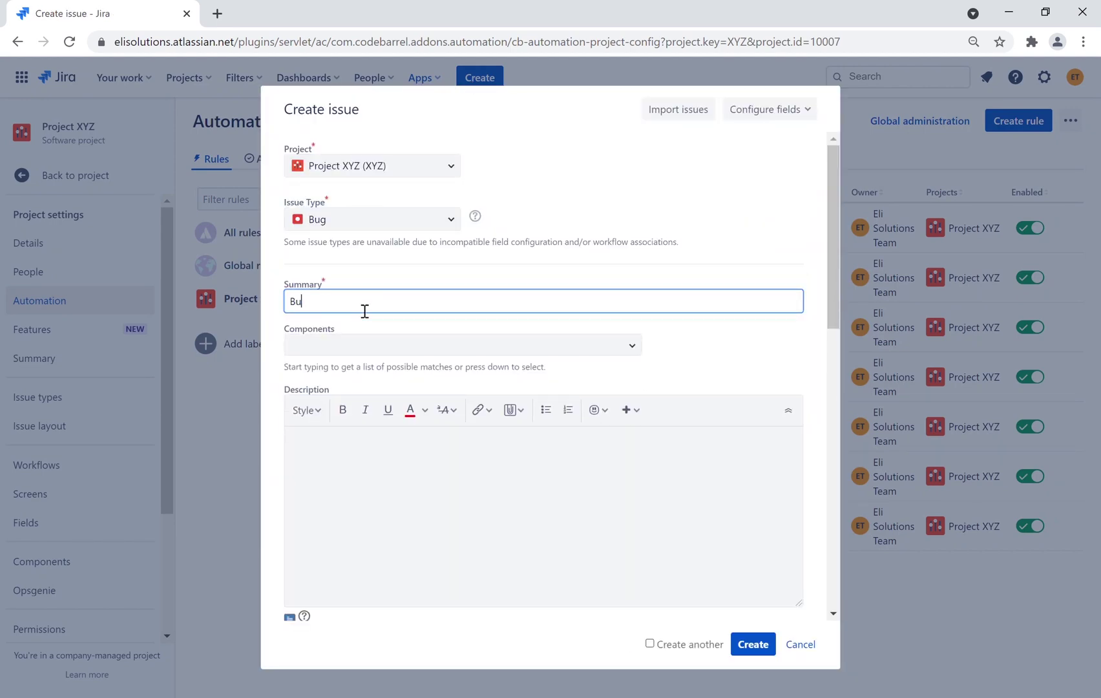
pyautogui.click(650, 644)
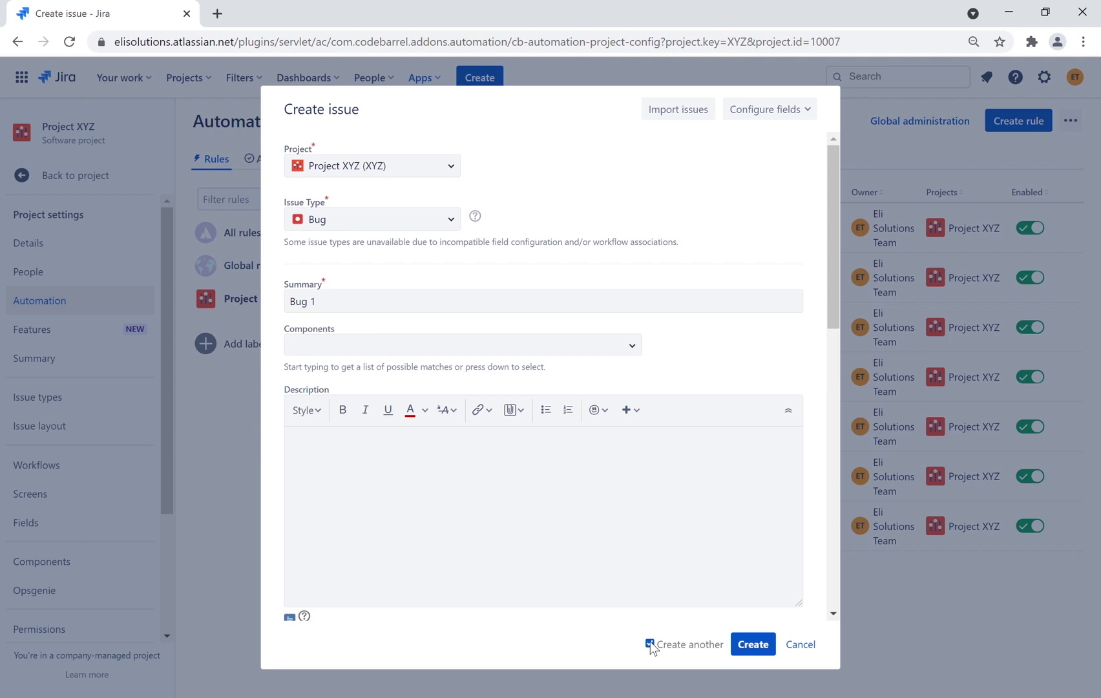
pyautogui.click(754, 644)
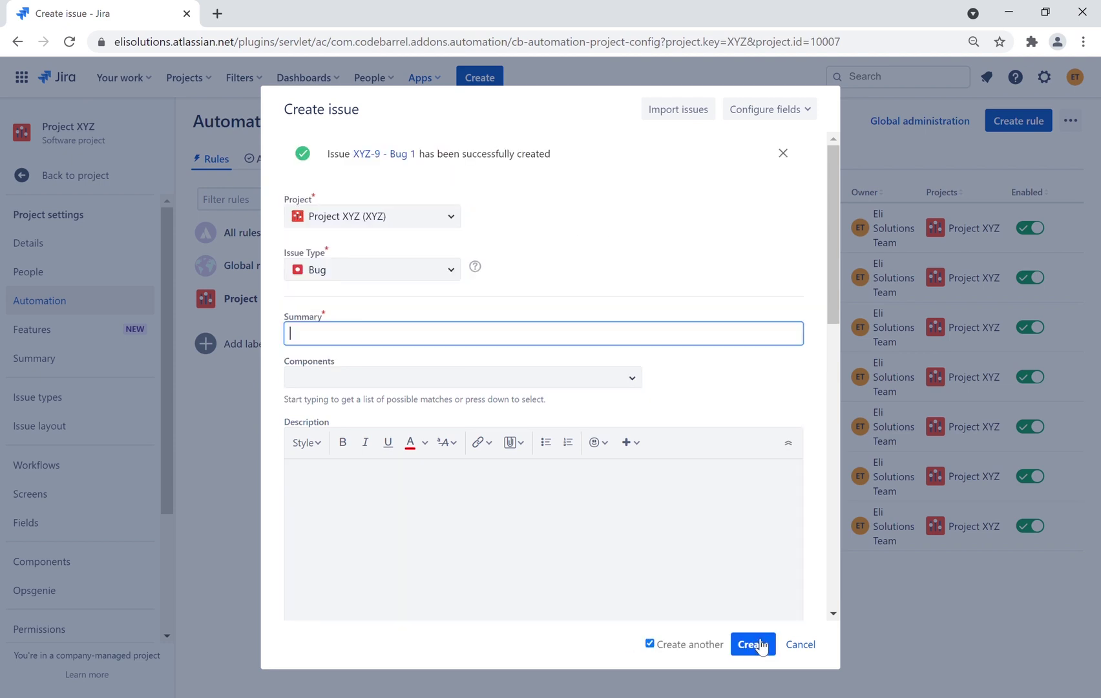
# - Create Bug issues 'Bug 2' through 'Bug 6', then cancel the issue form
pyautogui.write('Bug 2')
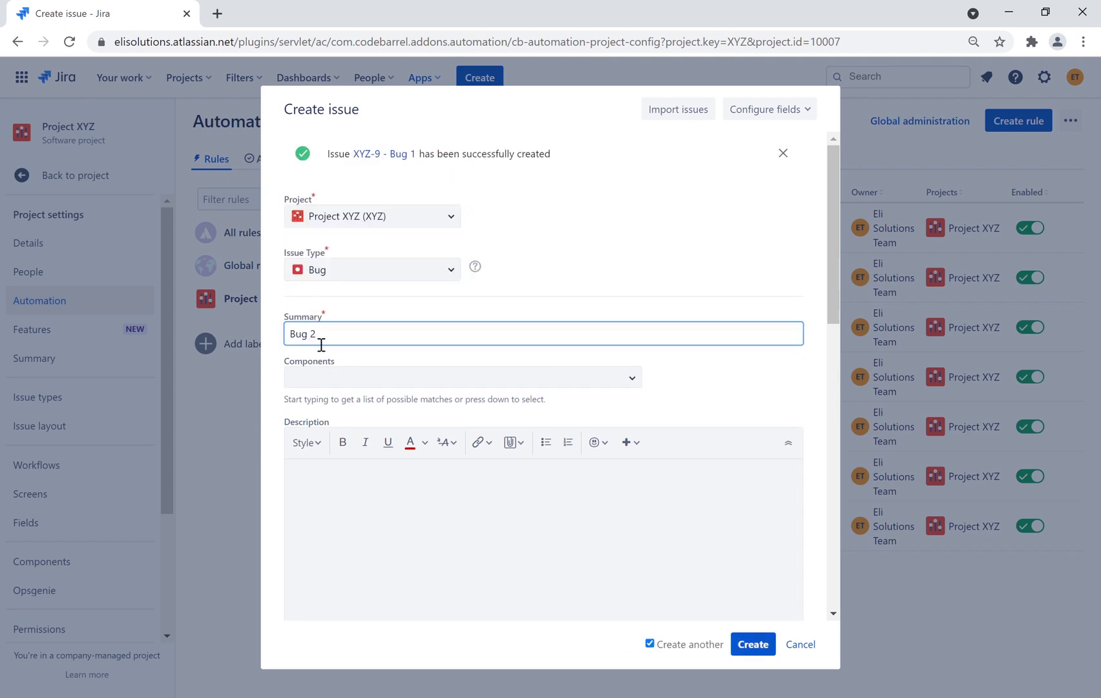
pyautogui.click(753, 645)
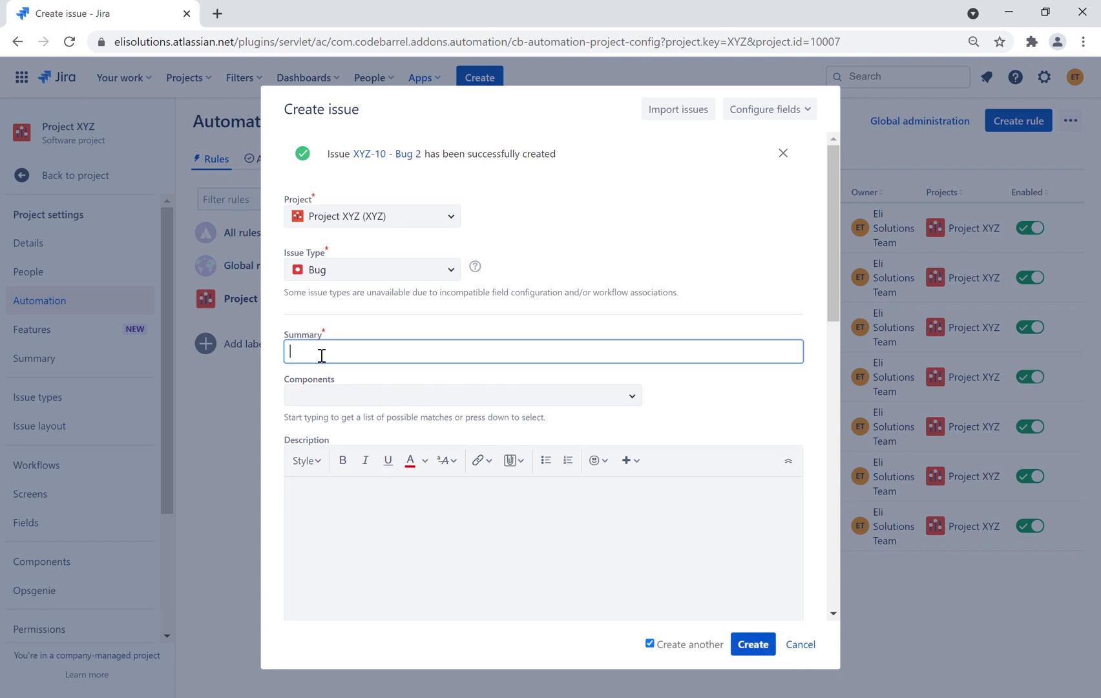
pyautogui.write('Bu')
pyautogui.write('3')
pyautogui.click(755, 644)
pyautogui.write('Bug 4')
pyautogui.click(751, 643)
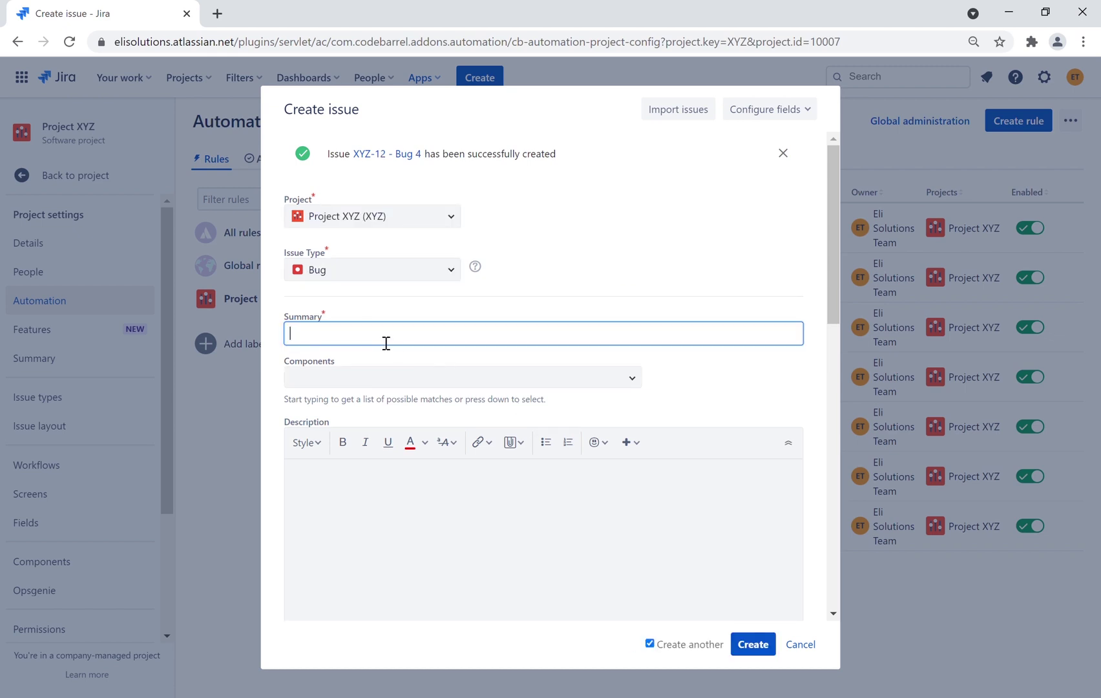
pyautogui.write('Bug 5')
pyautogui.click(753, 644)
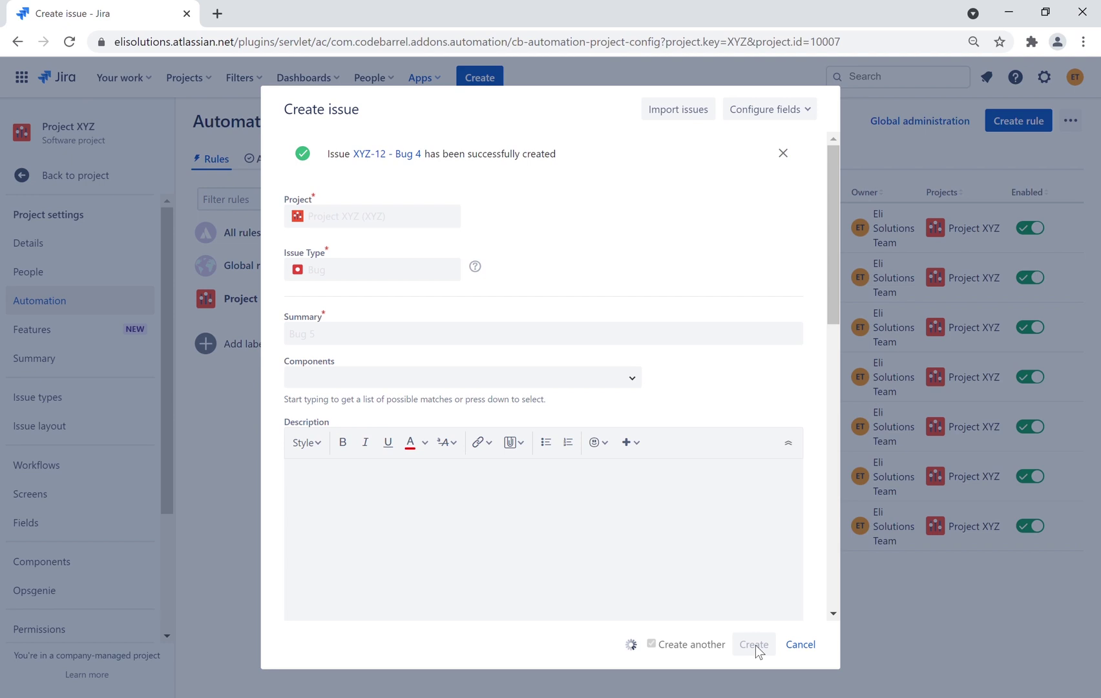
pyautogui.write('Bug 6')
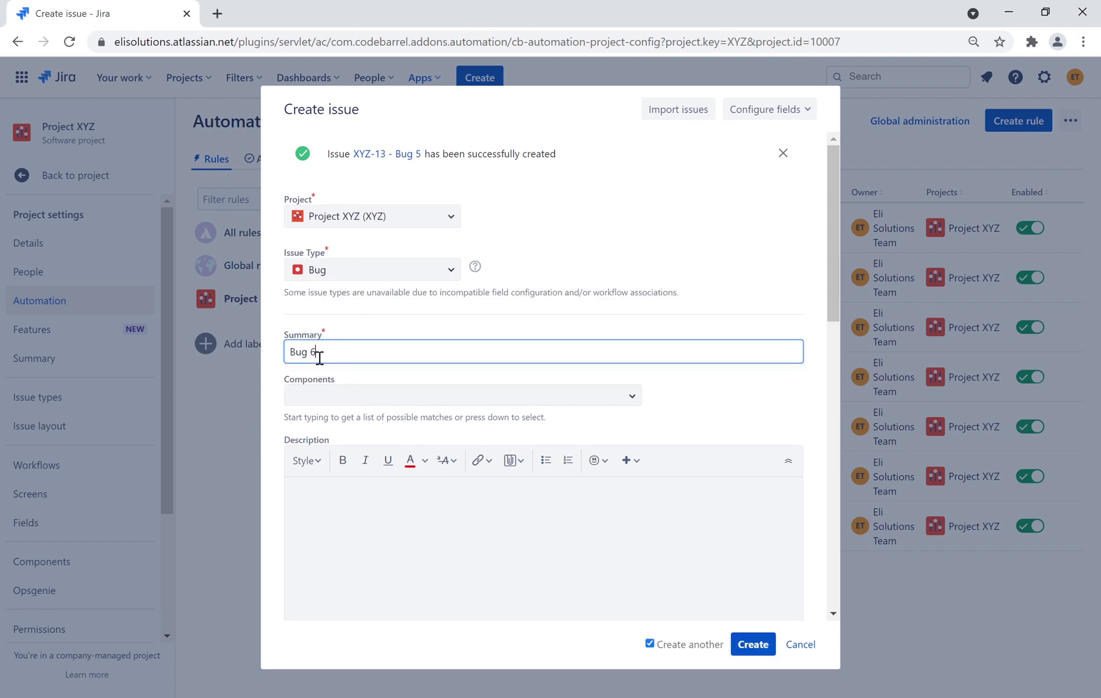
pyautogui.click(747, 645)
pyautogui.click(800, 644)
# - Discard the empty issue form and open Advanced issue search from Filters
pyautogui.click(628, 232)
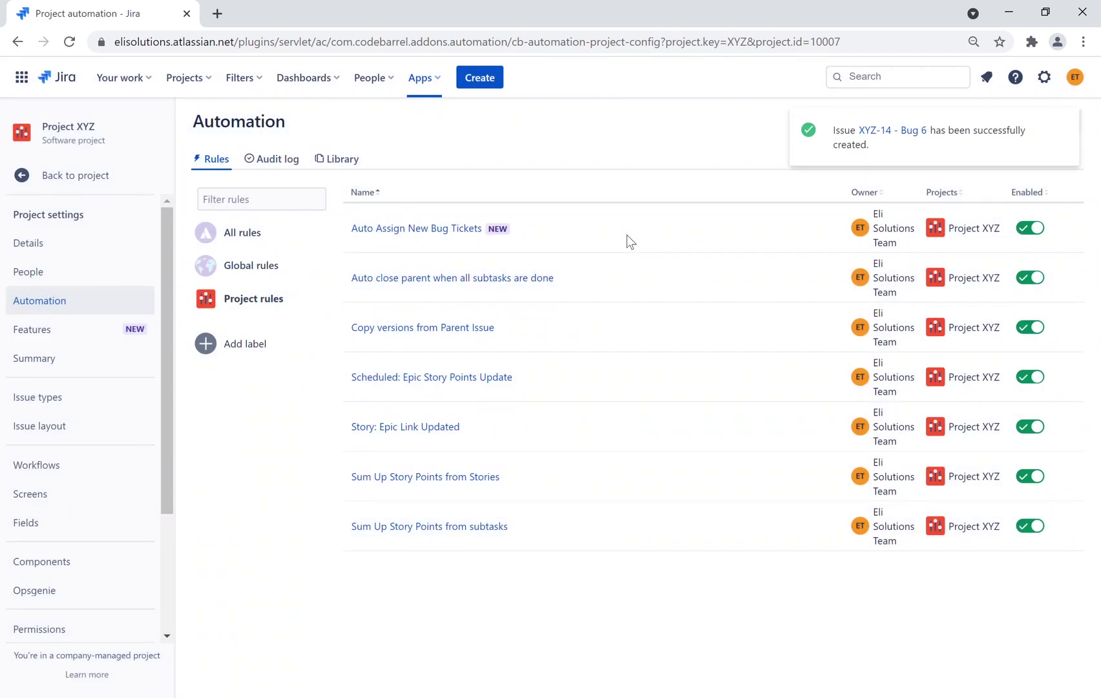
pyautogui.click(264, 80)
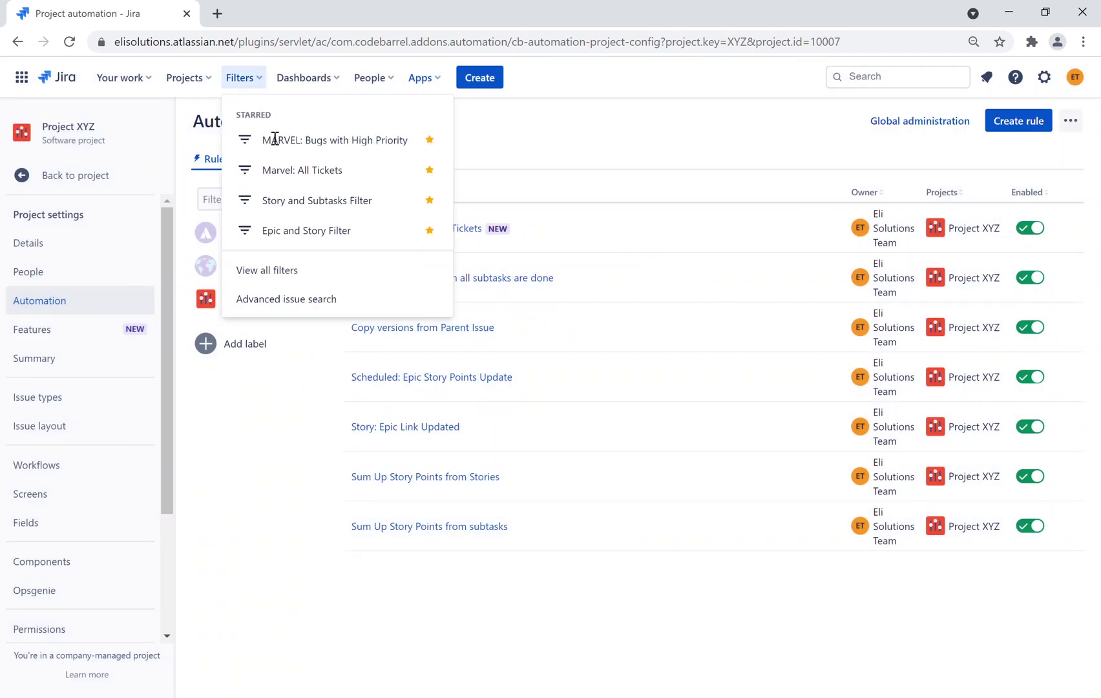
pyautogui.click(292, 299)
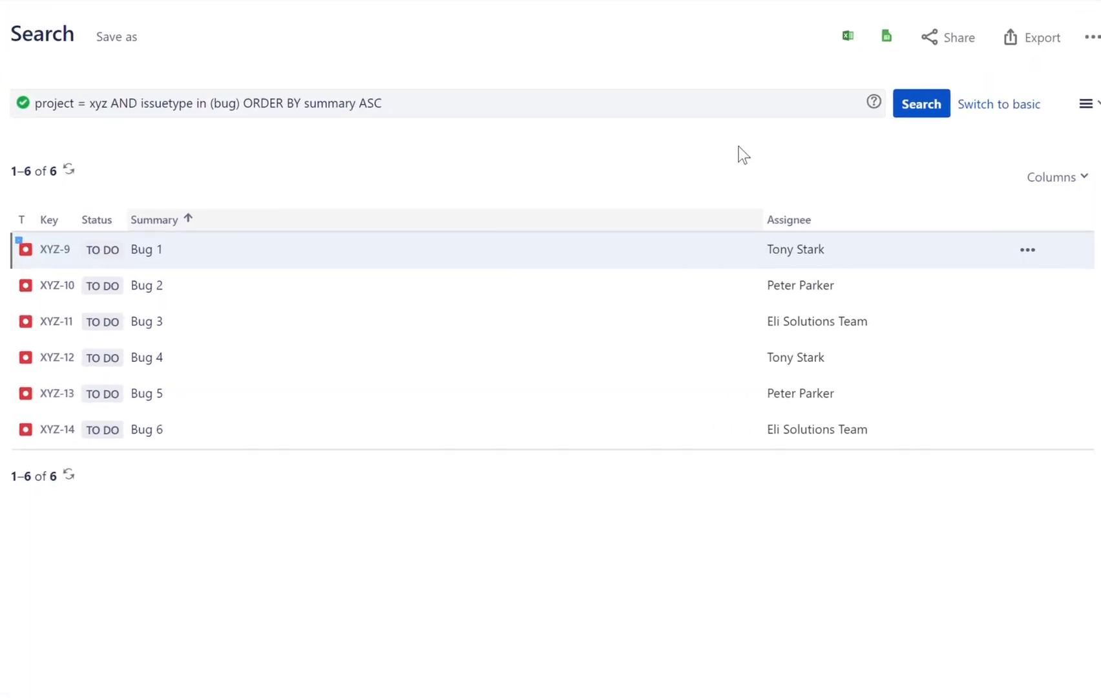